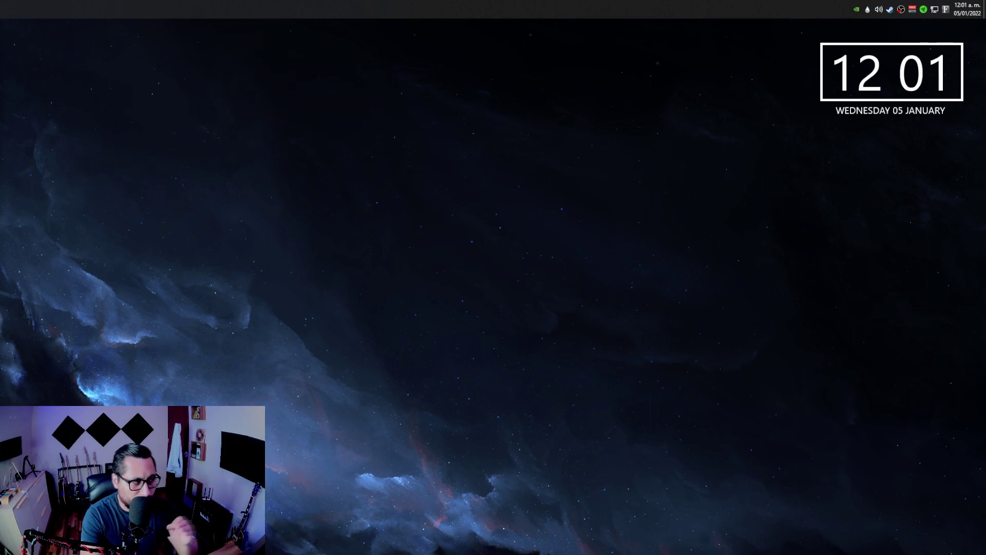
Open the Steam library, view the Rocksmith 2014 Edition - Remastered page, and close the Steam window
{"action": "left_click", "coordinate": [890, 9]}
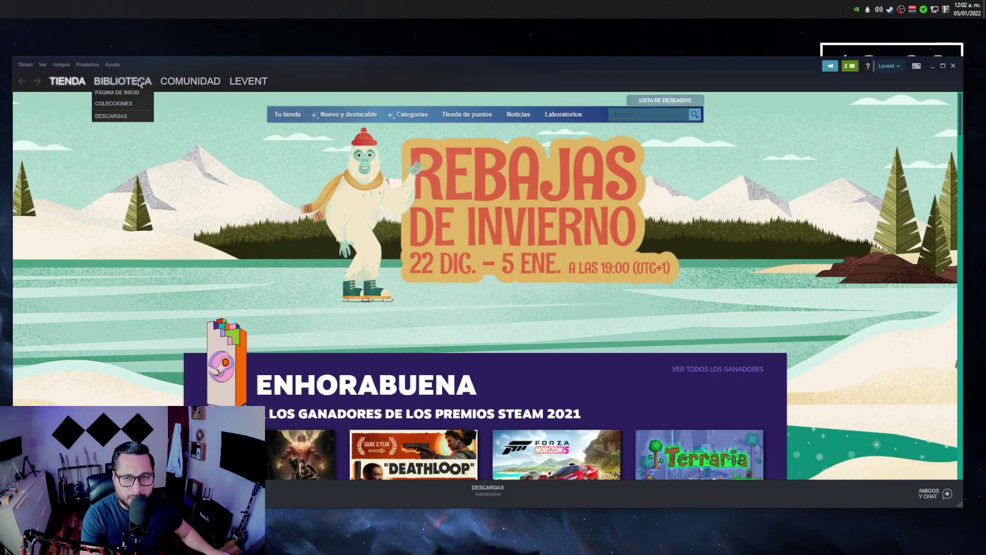
{"action": "left_click", "coordinate": [133, 83]}
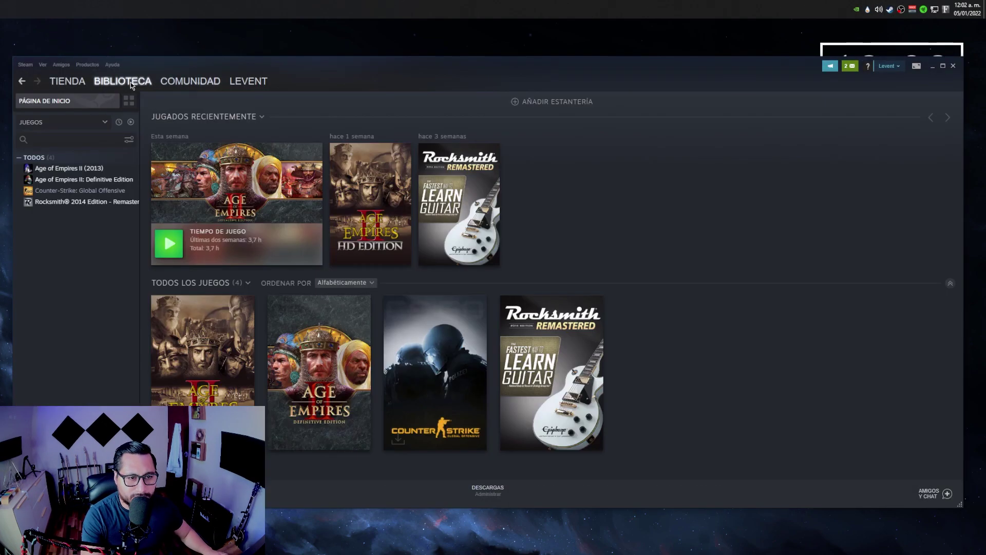
{"action": "left_click", "coordinate": [72, 204]}
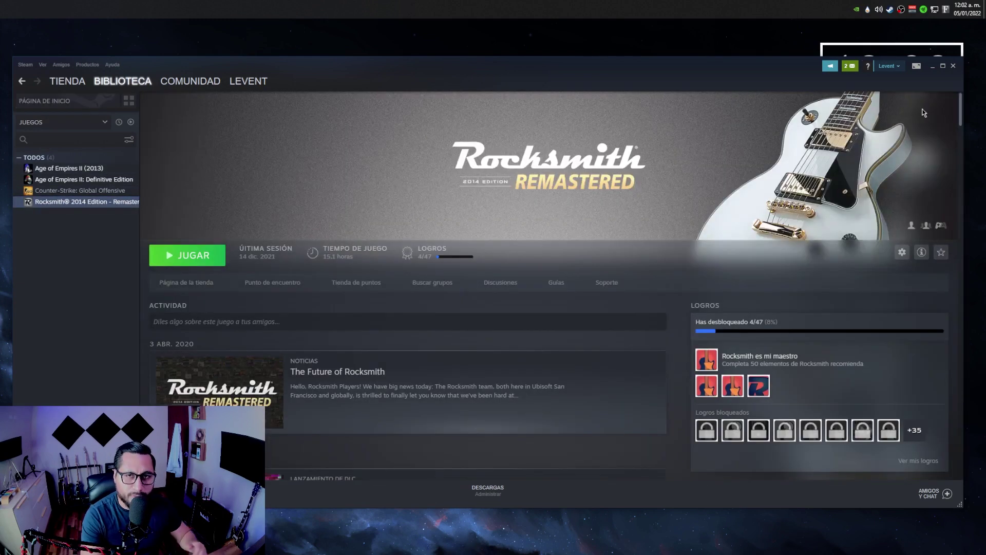
{"action": "left_click", "coordinate": [953, 66]}
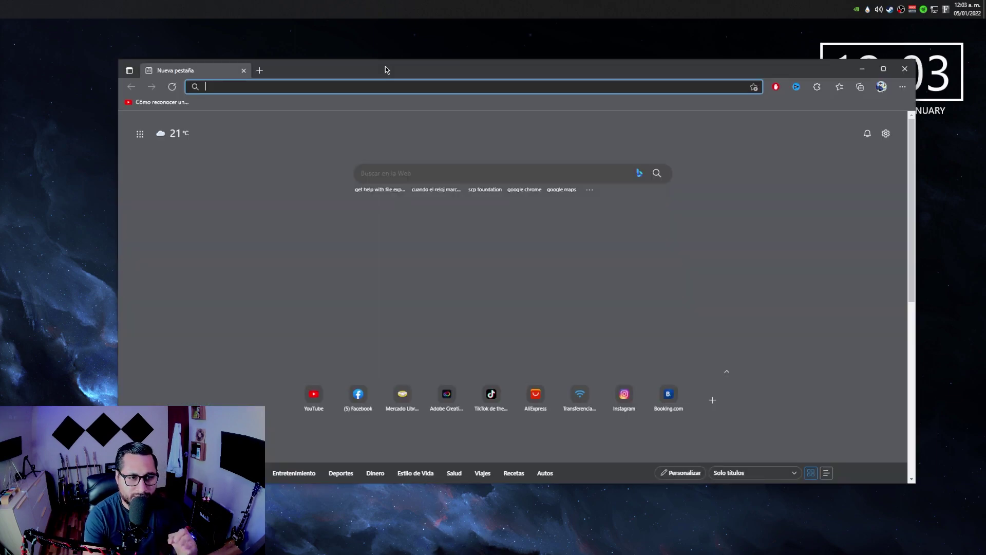
Visit the VB-Audio Voicemeeter website in the browser and view the Voicemeeter Banana page, then close the Voicemeeter Banana mixer
{"action": "type", "text": "vo"}
{"action": "left_click", "coordinate": [228, 195]}
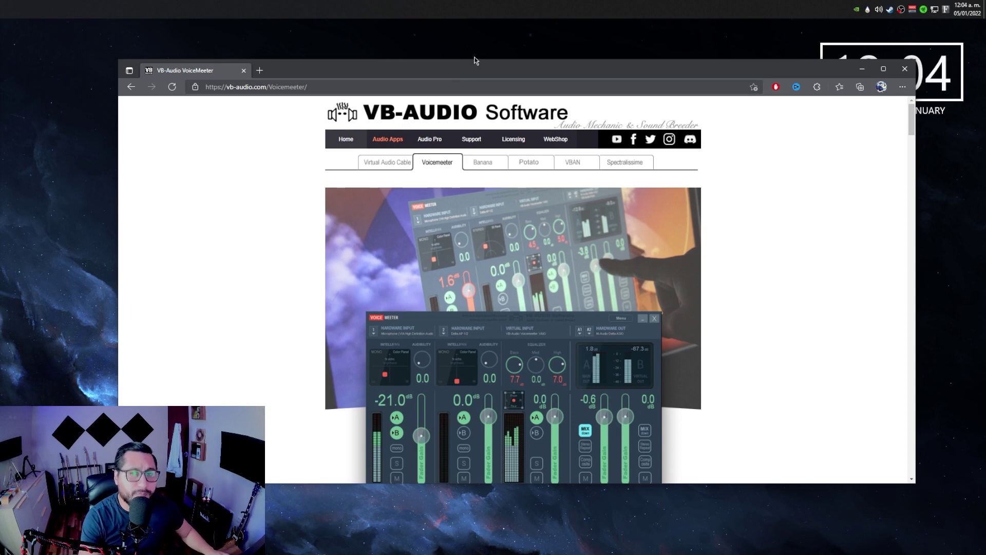
{"action": "left_click", "coordinate": [490, 166]}
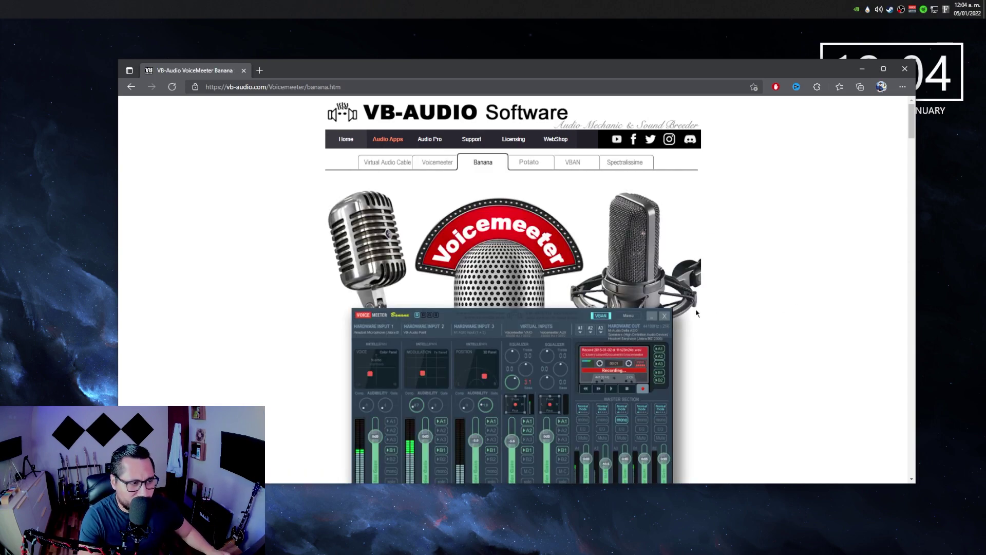
{"action": "scroll", "coordinate": [697, 313], "scroll_direction": "down", "scroll_amount": 1}
{"action": "scroll", "coordinate": [642, 300], "scroll_direction": "up", "scroll_amount": 1}
{"action": "left_click", "coordinate": [526, 165]}
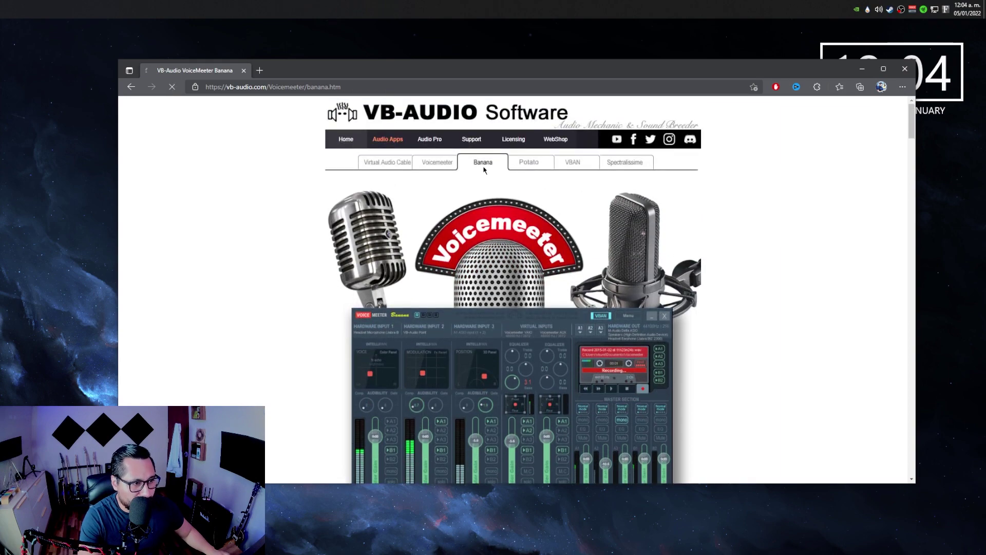
{"action": "left_click", "coordinate": [481, 163]}
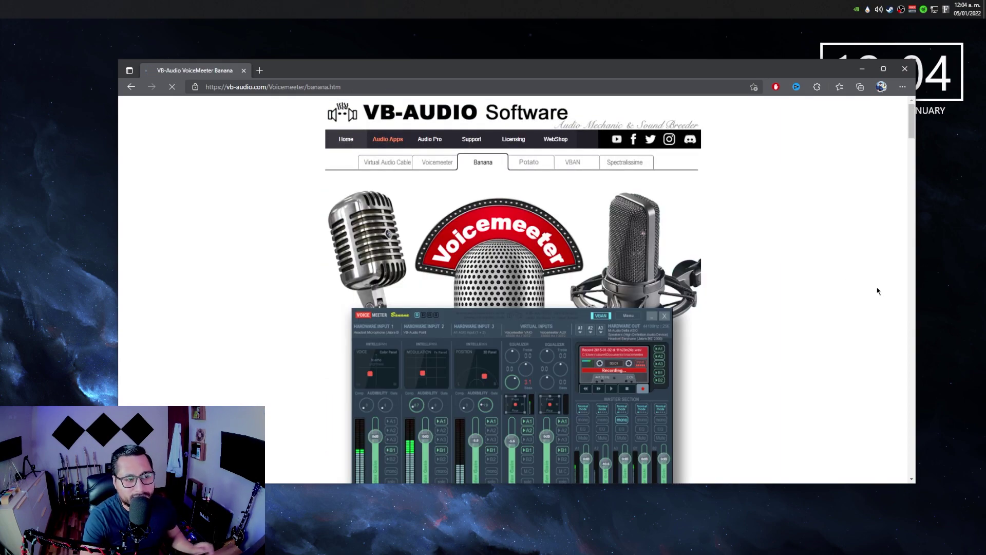
{"action": "scroll", "coordinate": [763, 316], "scroll_direction": "down", "scroll_amount": 3}
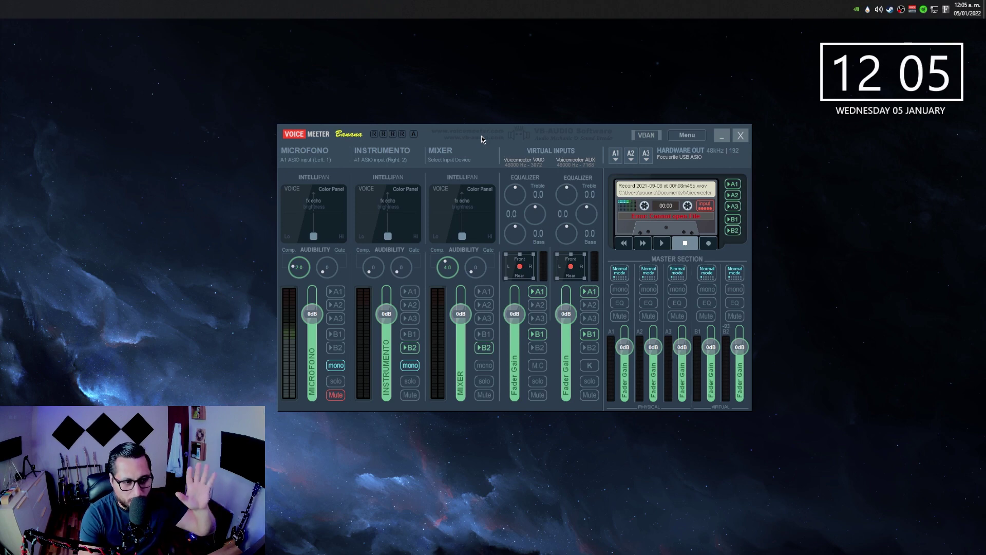
{"action": "left_click", "coordinate": [740, 137]}
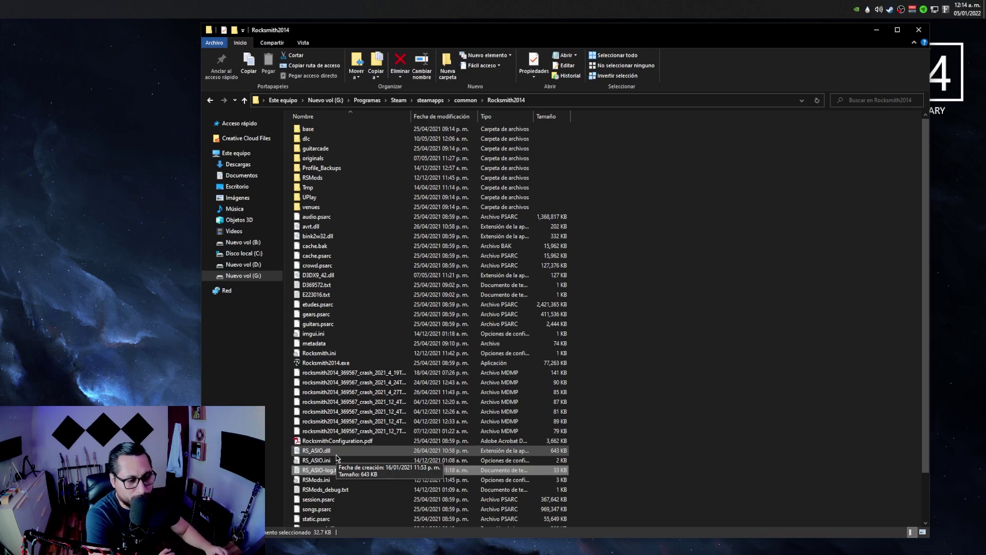
Open RS_ASIO-log.txt in the Rocksmith2014 folder and examine the ASIO drivers listed under FindDrivers
{"action": "double_click", "coordinate": [333, 471]}
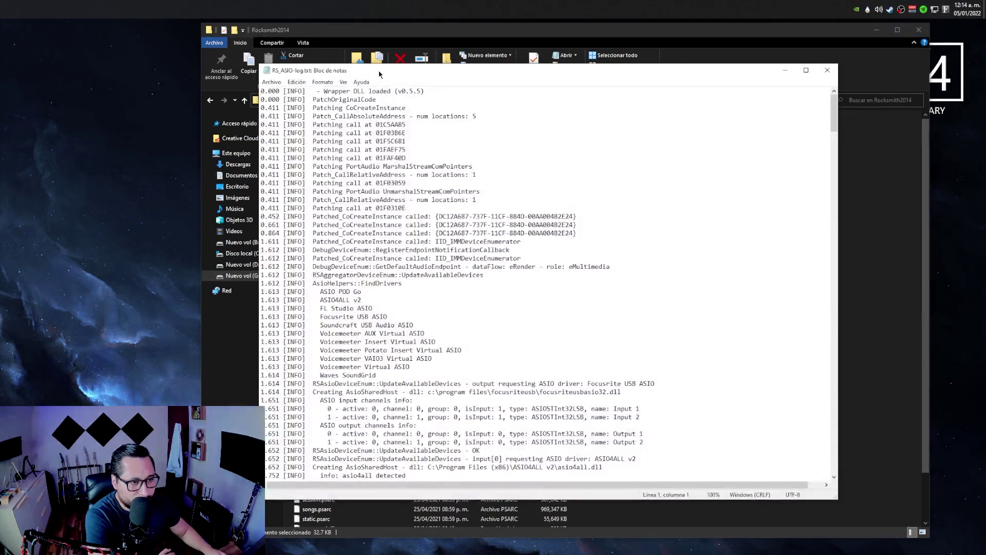
{"action": "left_click_drag", "start_coordinate": [291, 291], "coordinate": [448, 370]}
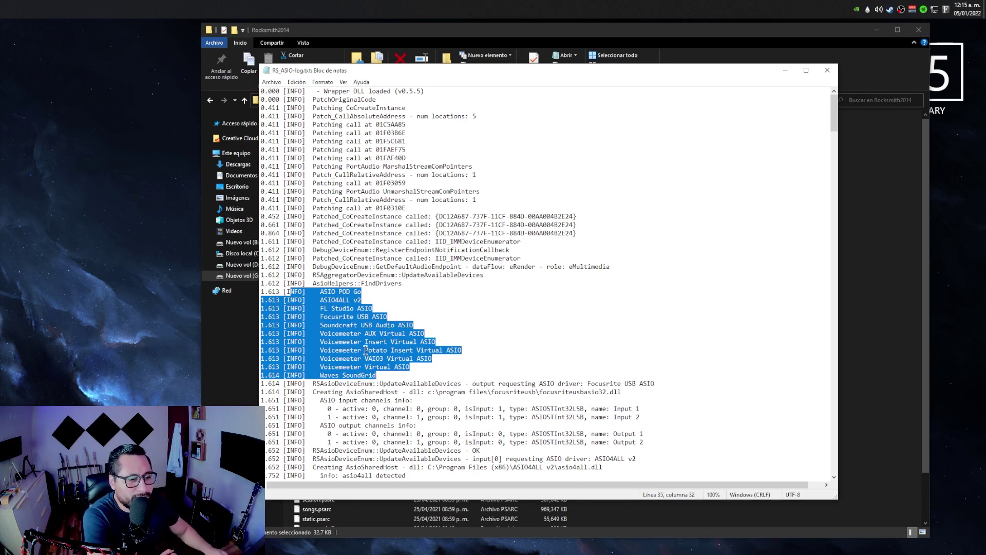
{"action": "left_click", "coordinate": [448, 300]}
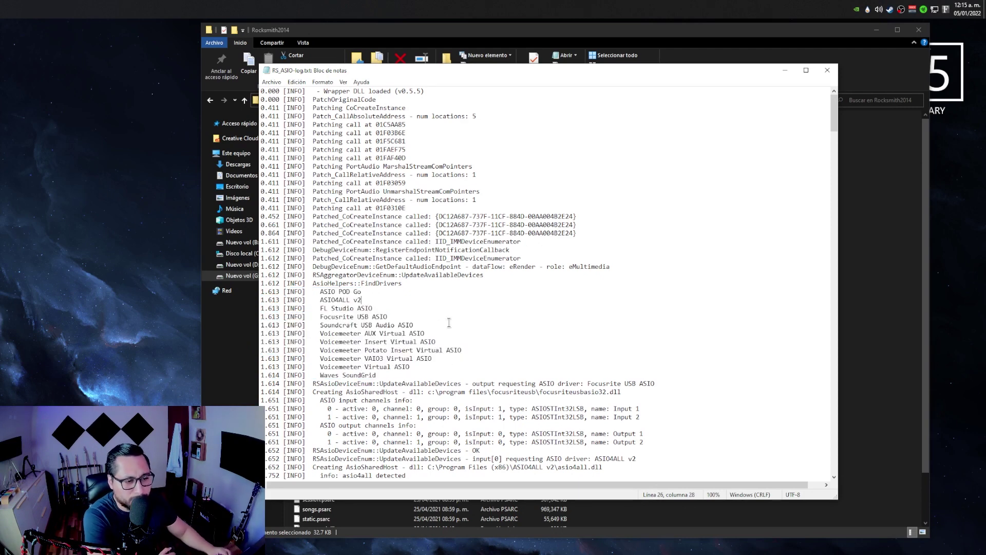
{"action": "left_click_drag", "start_coordinate": [422, 328], "coordinate": [261, 317]}
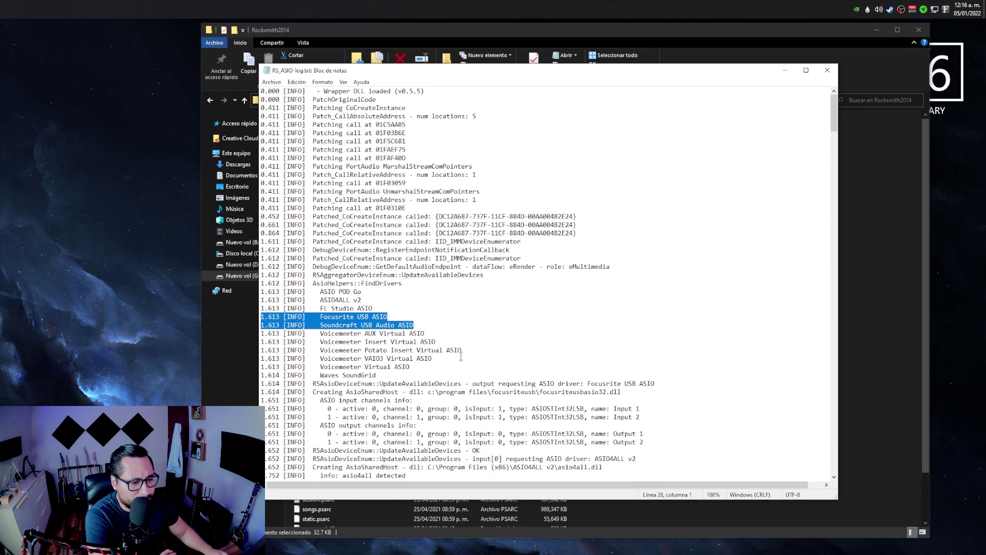
Delete the Voicemeeter Potato Insert Virtual ASIO and Voicemeeter VAIO3 Virtual ASIO lines from the log's driver list
{"action": "left_click_drag", "start_coordinate": [451, 359], "coordinate": [250, 350]}
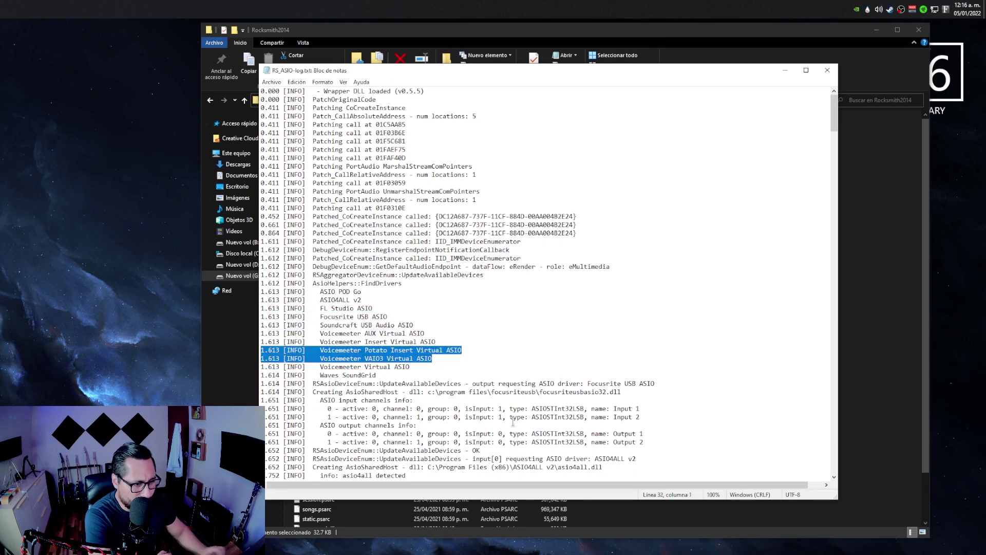
{"action": "key", "text": "Delete"}
{"action": "key", "text": "Delete"}
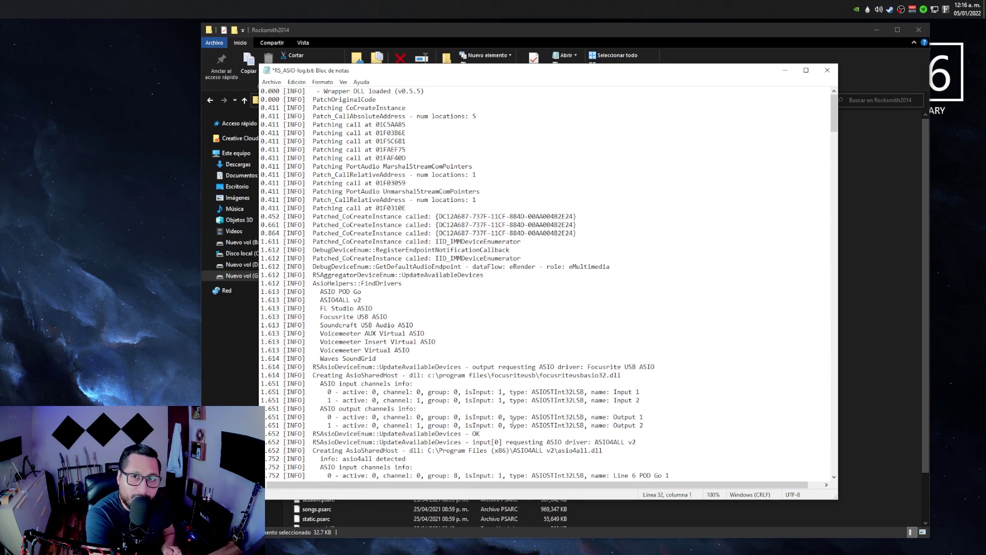
Copy the driver name Voicemeeter AUX Virtual ASIO from the log and close the file without saving its changes
{"action": "left_click_drag", "start_coordinate": [419, 350], "coordinate": [256, 343]}
{"action": "left_click", "coordinate": [408, 350]}
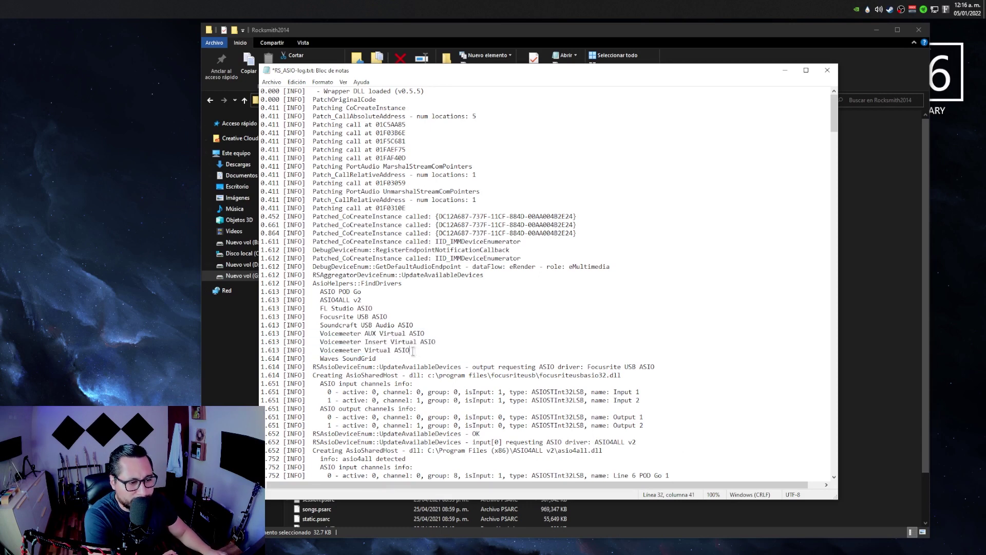
{"action": "left_click_drag", "start_coordinate": [411, 350], "coordinate": [257, 334]}
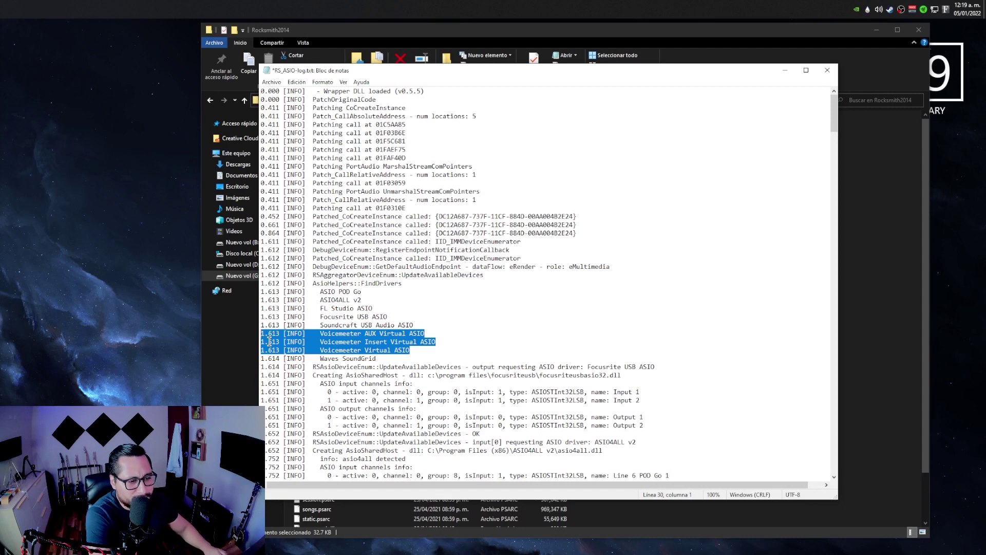
{"action": "left_click", "coordinate": [462, 325]}
{"action": "mouse_move", "coordinate": [317, 328]}
{"action": "left_mouse_down"}
{"action": "mouse_move", "coordinate": [436, 334]}
{"action": "mouse_move", "coordinate": [319, 333]}
{"action": "left_mouse_up"}
{"action": "left_click", "coordinate": [439, 335]}
{"action": "right_click", "coordinate": [319, 333]}
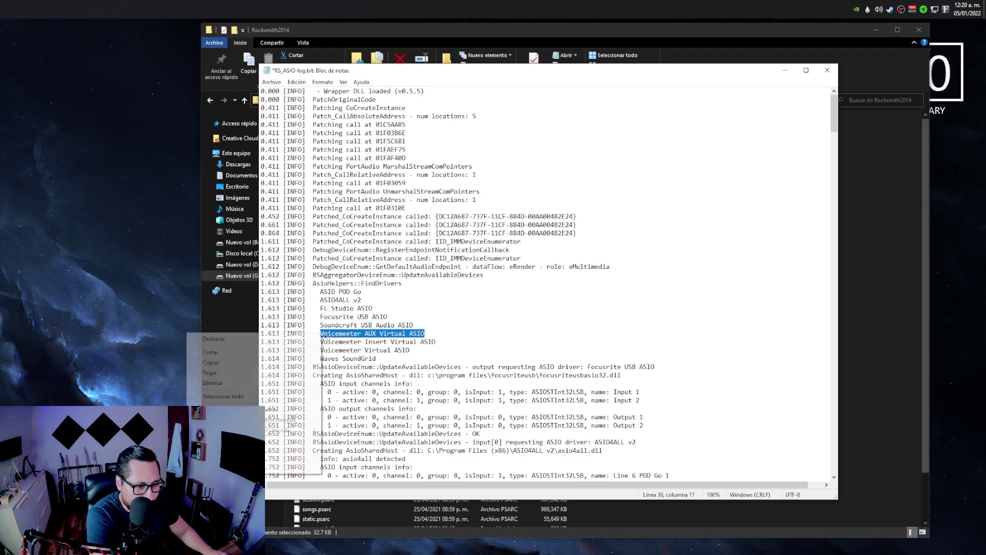
{"action": "left_click", "coordinate": [210, 362]}
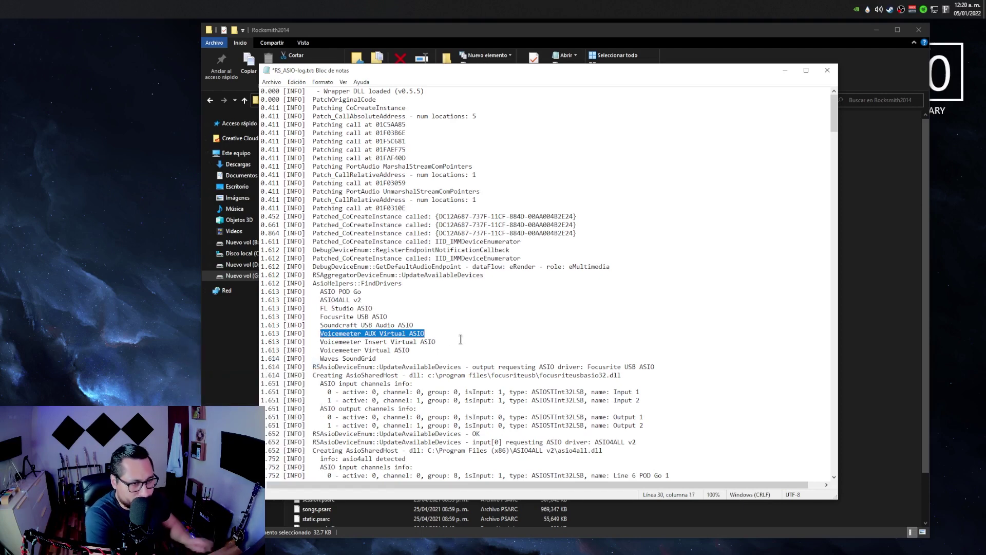
{"action": "left_click", "coordinate": [826, 70]}
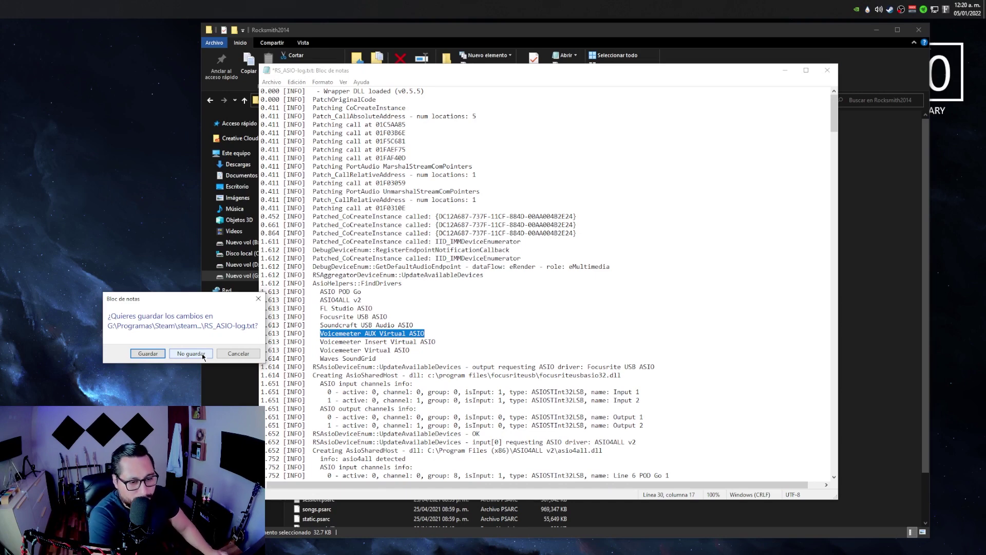
{"action": "left_click", "coordinate": [191, 353]}
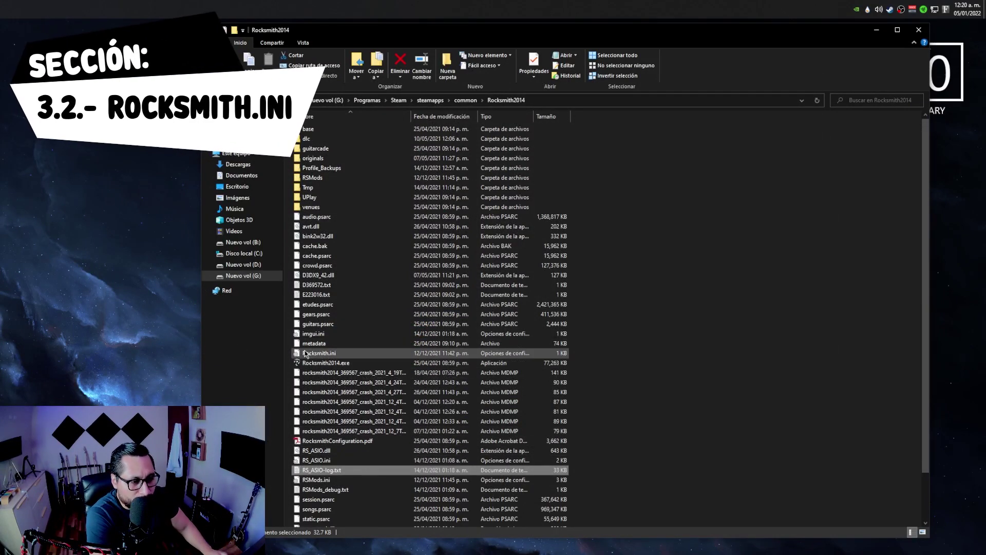
In Rocksmith.ini, set ForceDefaultPlaybackDevice to Voicemeeter AUX Virtual ASIO and save the file
{"action": "double_click", "coordinate": [334, 354]}
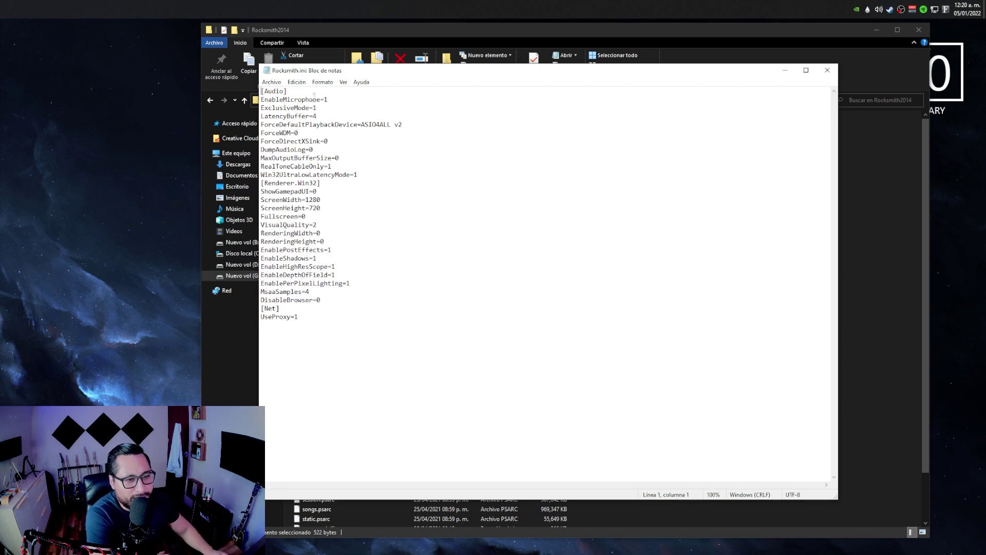
{"action": "left_click_drag", "start_coordinate": [265, 125], "coordinate": [360, 127]}
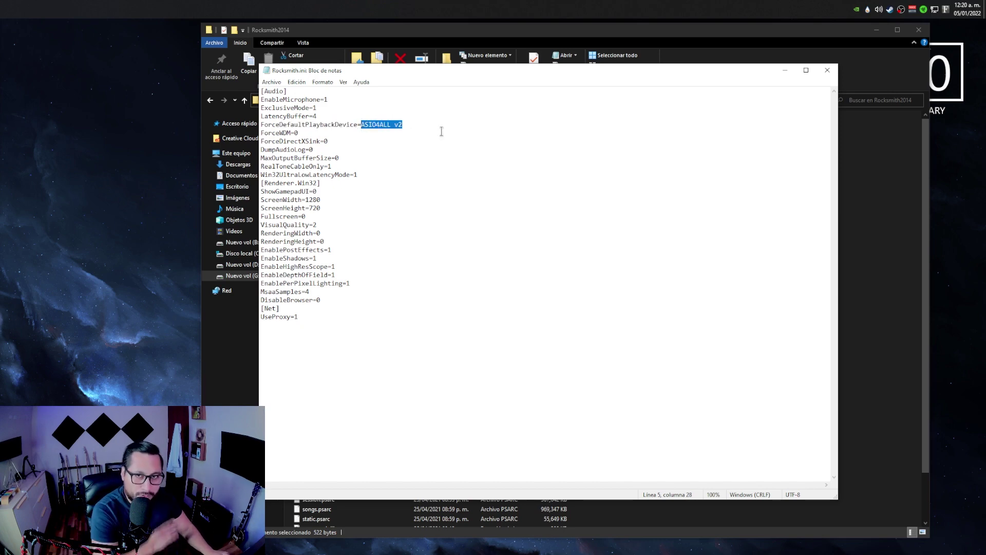
{"action": "type", "text": "Voicemeeter AUX Virtual ASIO"}
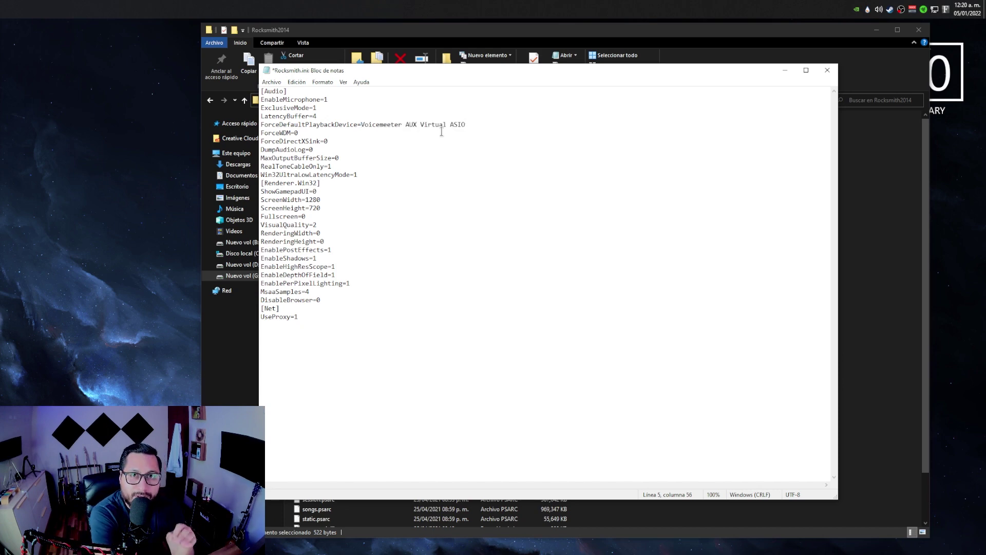
{"action": "left_click_drag", "start_coordinate": [454, 73], "coordinate": [557, 50]}
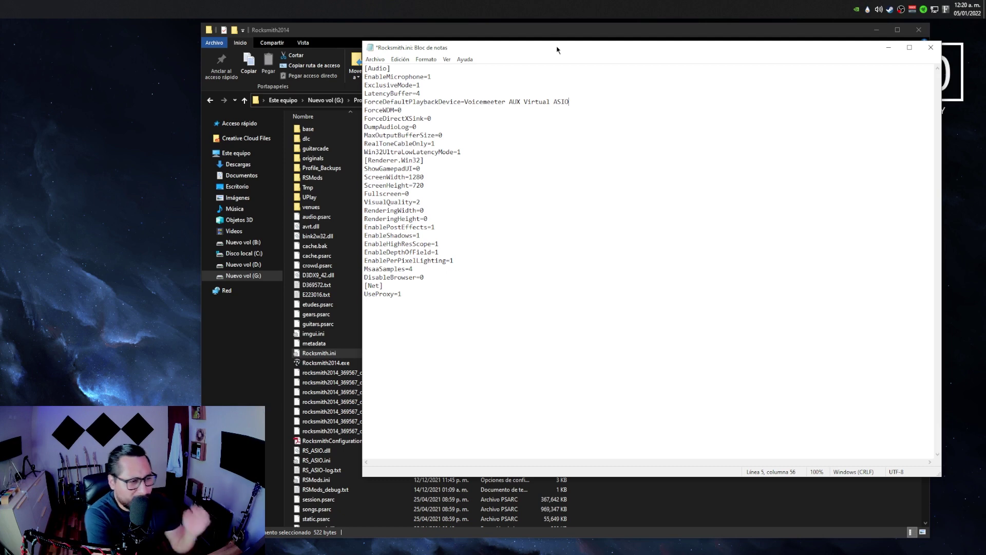
{"action": "left_click_drag", "start_coordinate": [570, 102], "coordinate": [465, 102]}
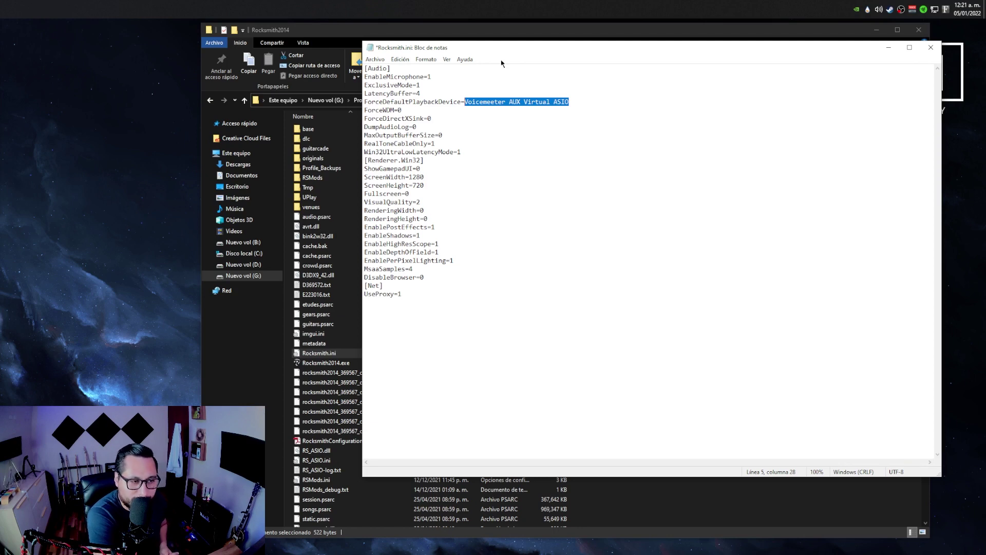
{"action": "left_click", "coordinate": [375, 59]}
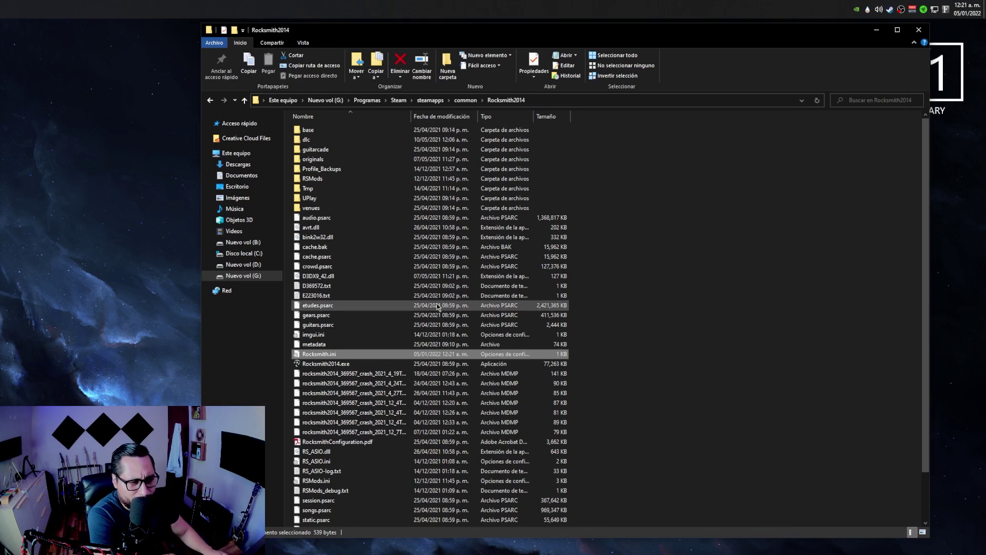
Launch RSMods.exe from the RSMods folder and show the RS_ASIO settings with the Input 1 driver list
{"action": "double_click", "coordinate": [326, 179]}
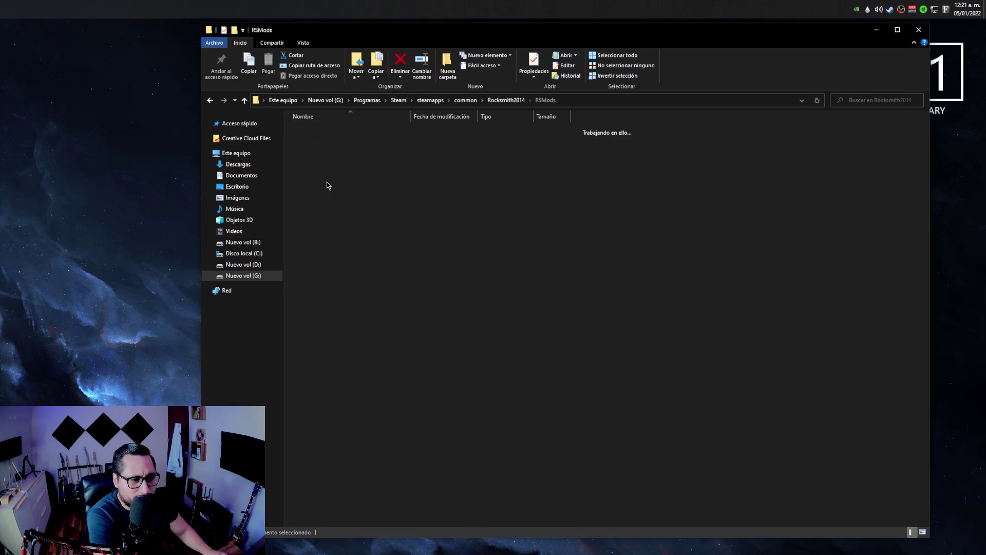
{"action": "scroll", "coordinate": [540, 350], "scroll_direction": "down", "scroll_amount": 2}
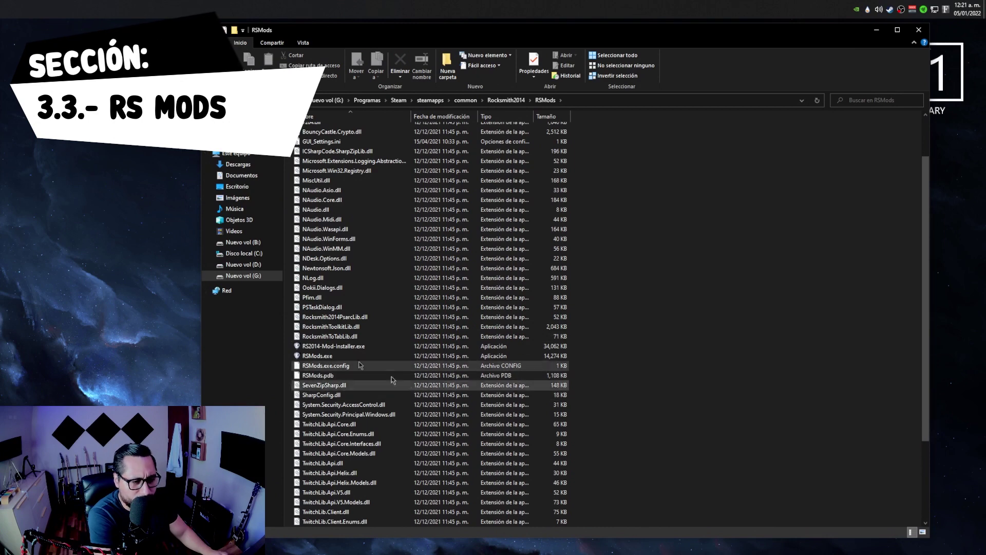
{"action": "right_click", "coordinate": [325, 358]}
{"action": "left_click", "coordinate": [231, 370]}
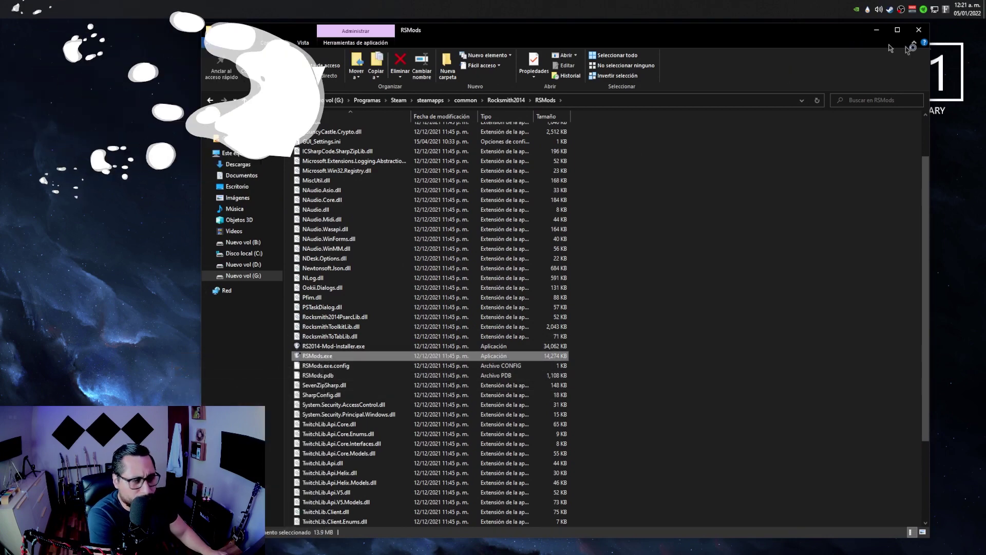
{"action": "left_click_drag", "start_coordinate": [479, 106], "coordinate": [497, 118]}
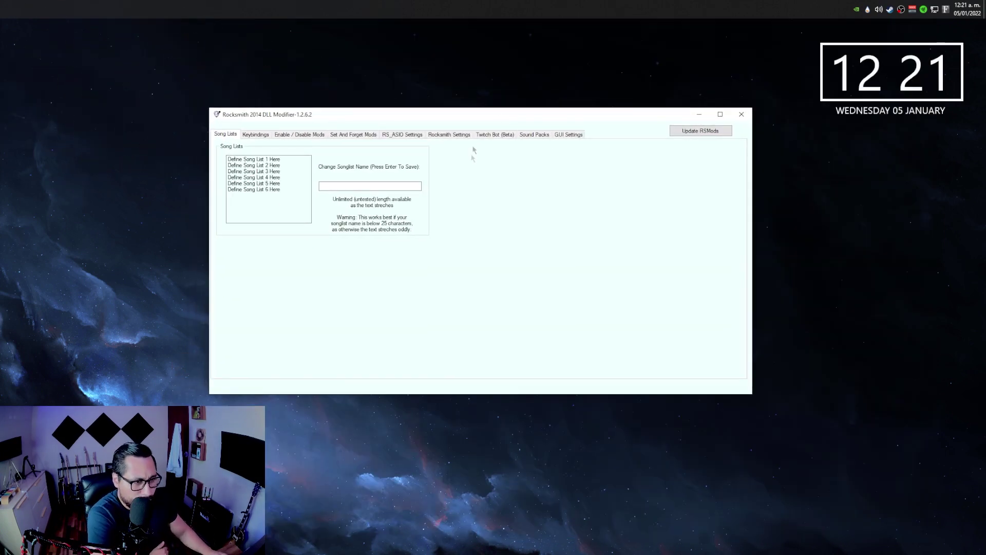
{"action": "left_click", "coordinate": [402, 135]}
{"action": "left_click_drag", "start_coordinate": [417, 116], "coordinate": [392, 115]}
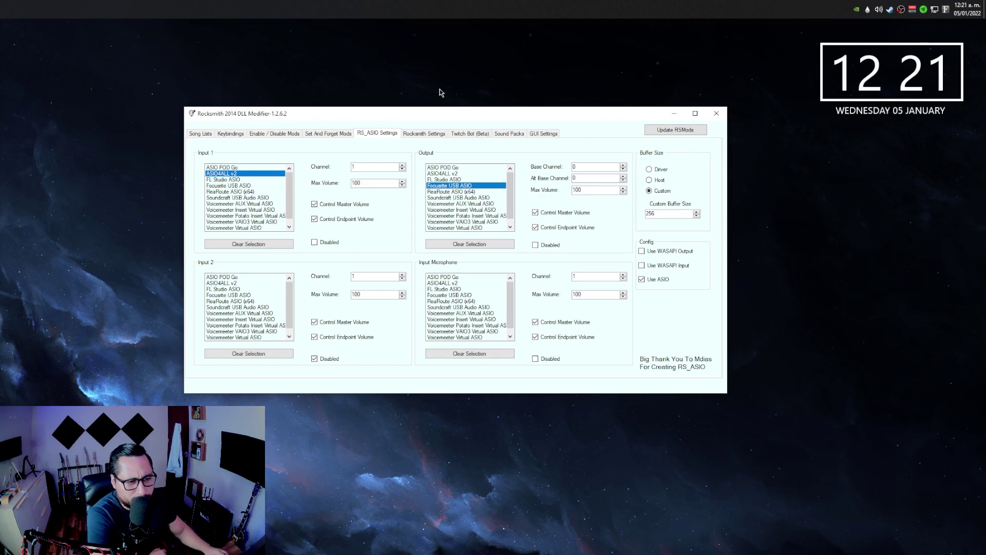
{"action": "scroll", "coordinate": [291, 211], "scroll_direction": "down", "scroll_amount": 1}
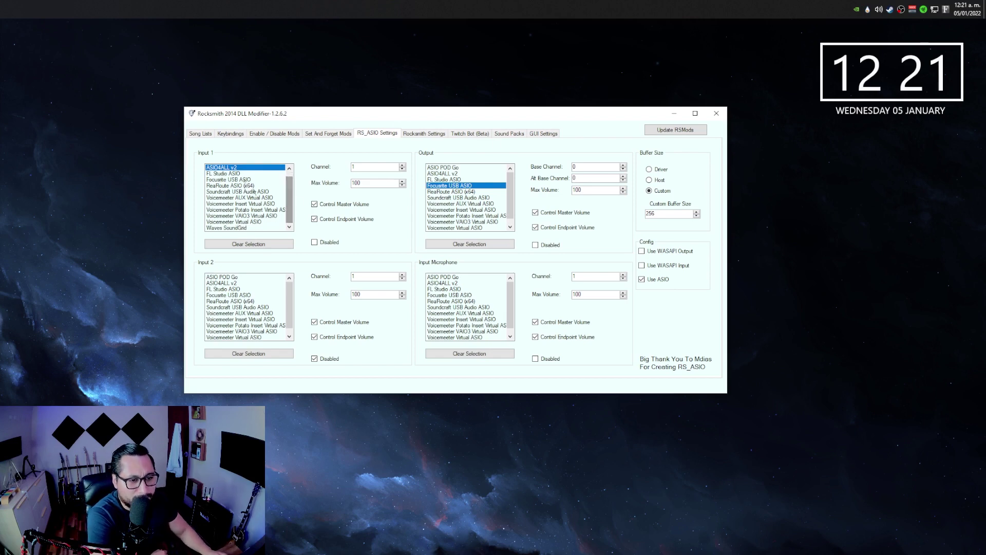
{"action": "scroll", "coordinate": [291, 194], "scroll_direction": "up", "scroll_amount": 1}
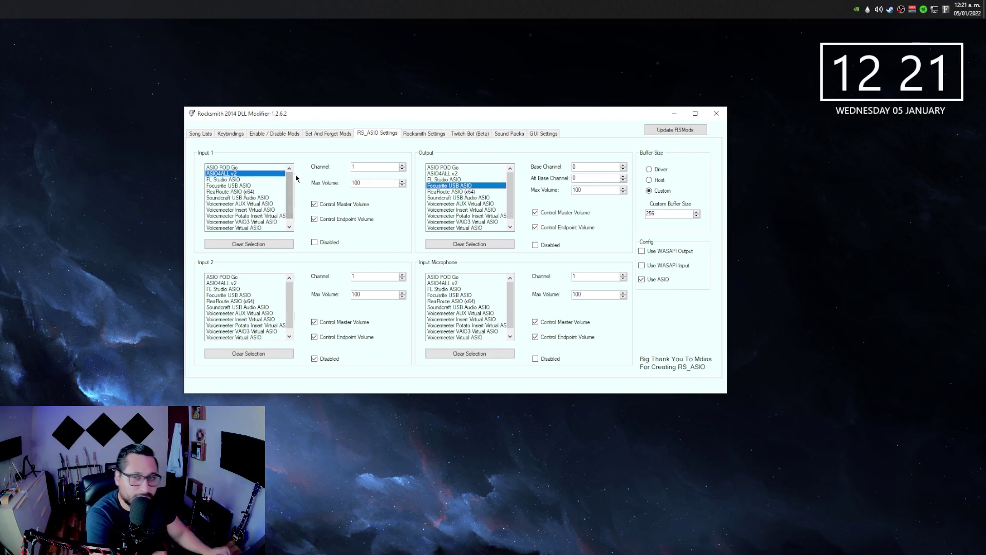
Set the Input 1 driver to Voicemeeter AUX Virtual ASIO and the Output driver to Voicemeeter Virtual ASIO
{"action": "mouse_move", "coordinate": [297, 178]}
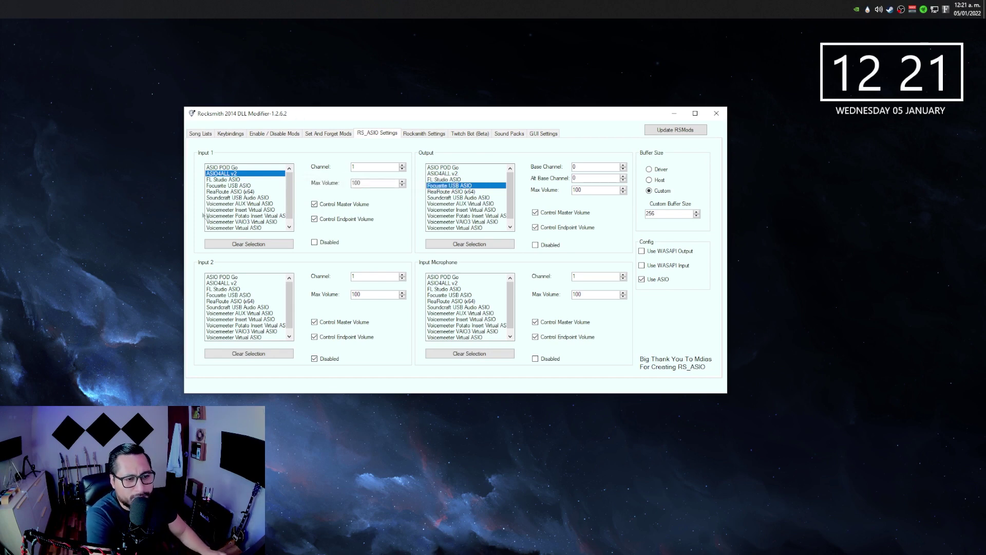
{"action": "left_click", "coordinate": [235, 204]}
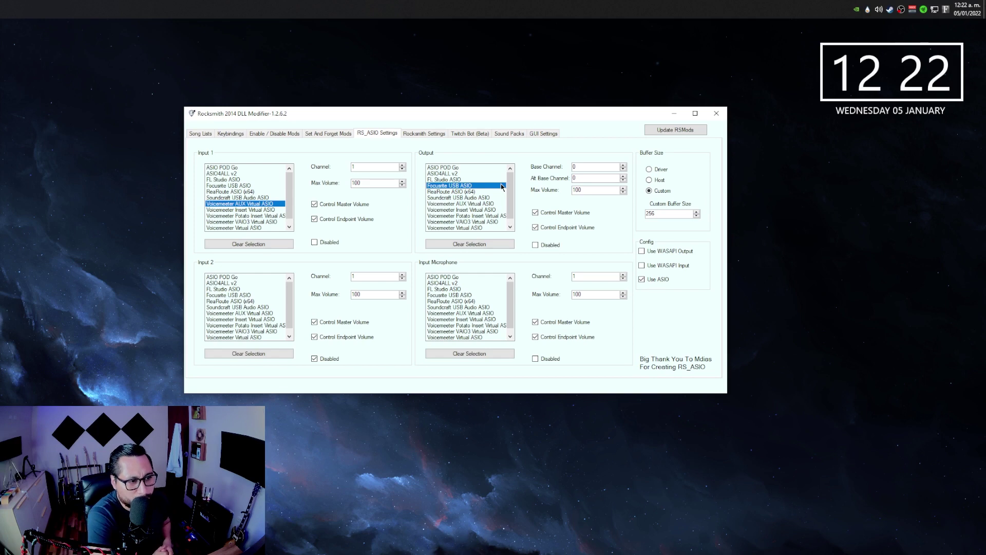
{"action": "scroll", "coordinate": [482, 227], "scroll_direction": "down", "scroll_amount": 1}
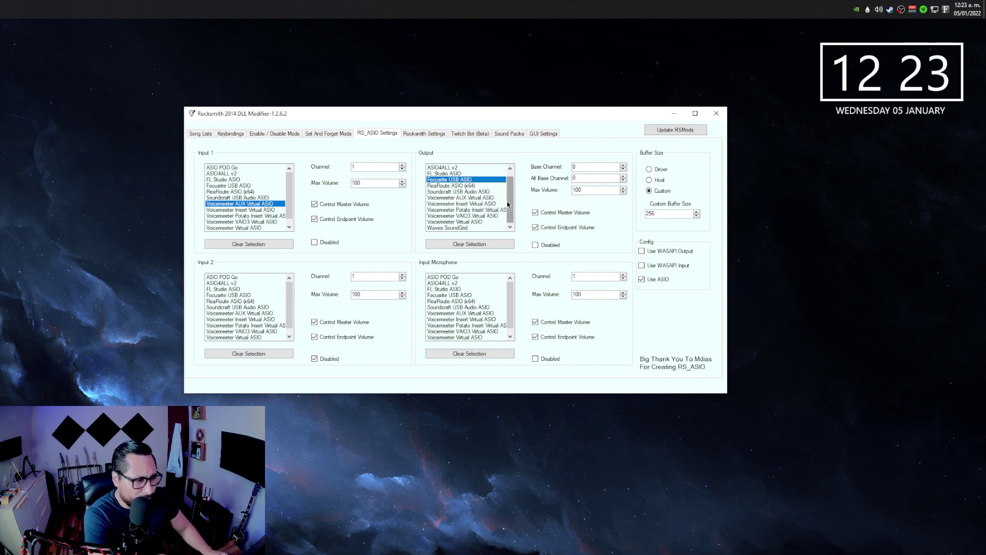
{"action": "left_click", "coordinate": [484, 223]}
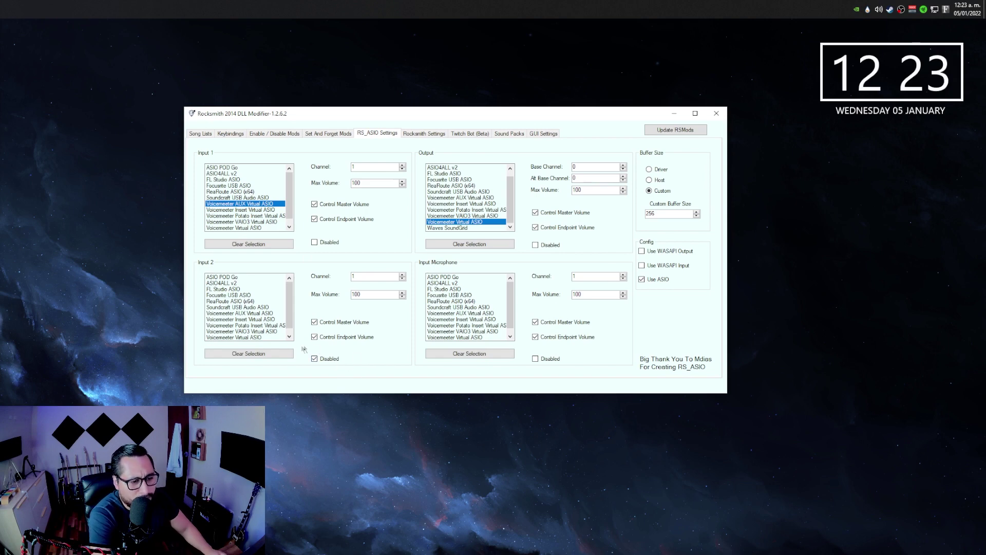
Set the custom buffer size to 192 and minimize the Rocksmith 2014 DLL Modifier window
{"action": "mouse_move", "coordinate": [372, 359]}
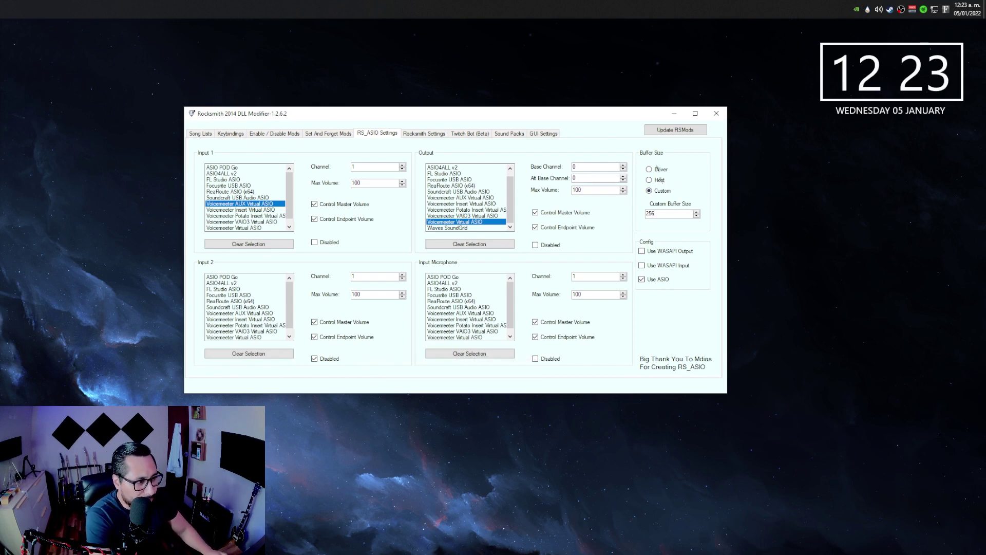
{"action": "double_click", "coordinate": [666, 213]}
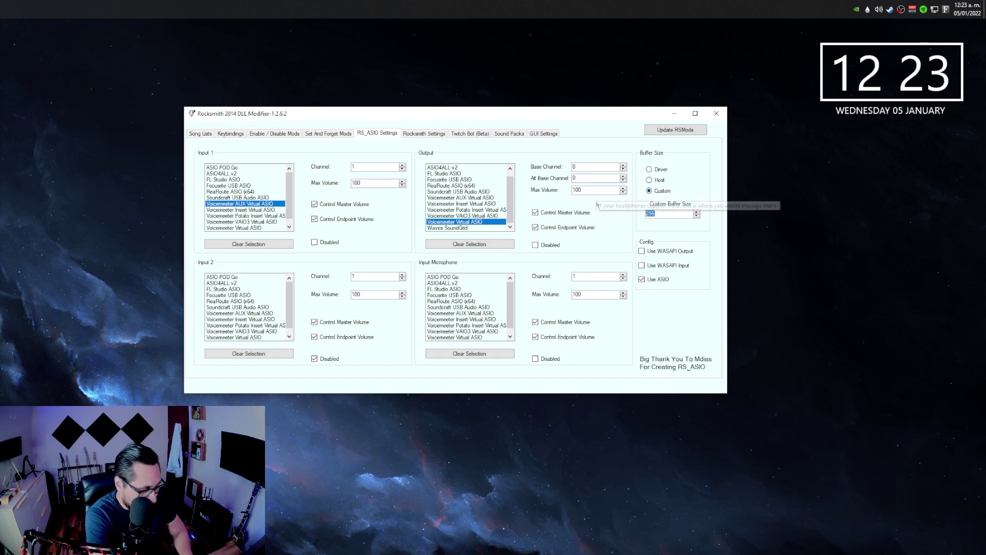
{"action": "type", "text": "192"}
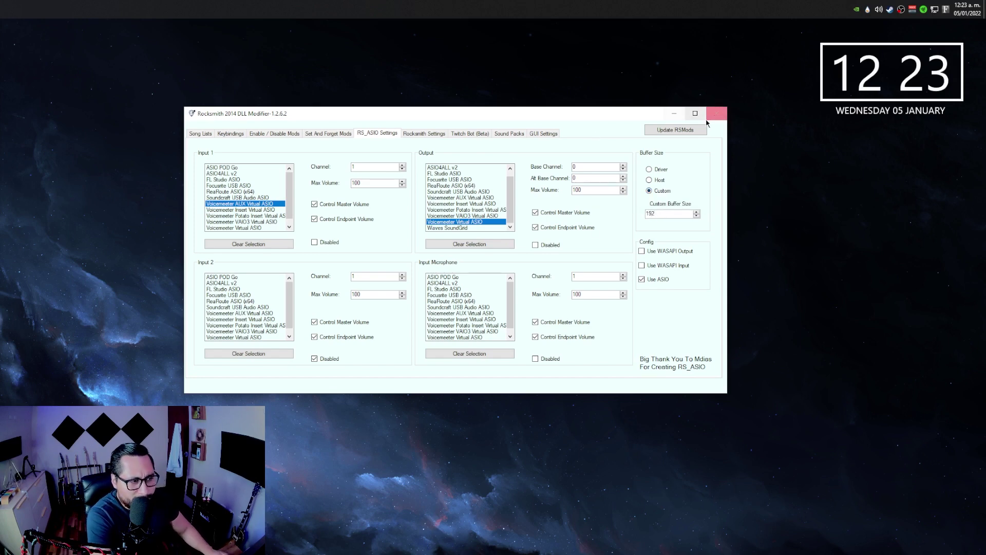
{"action": "left_click", "coordinate": [674, 114]}
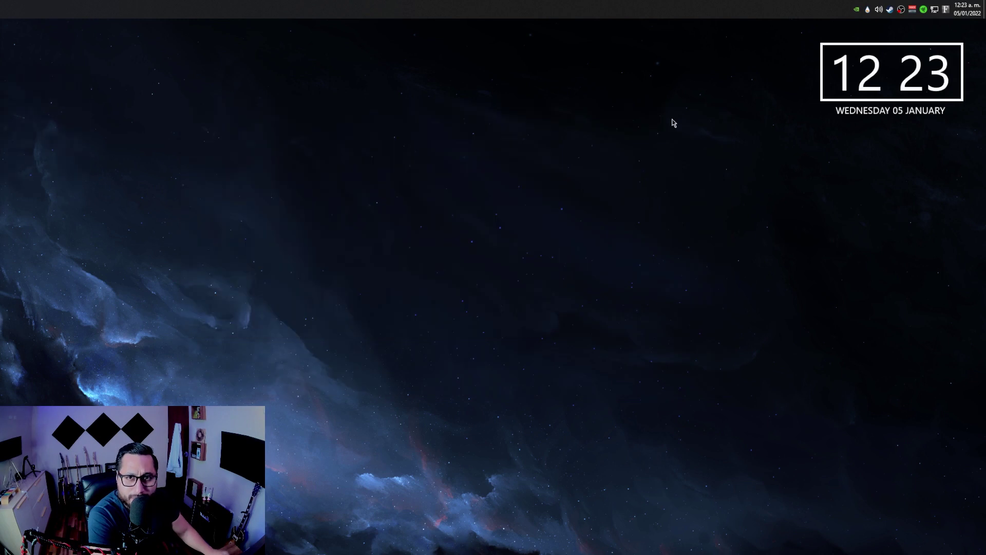